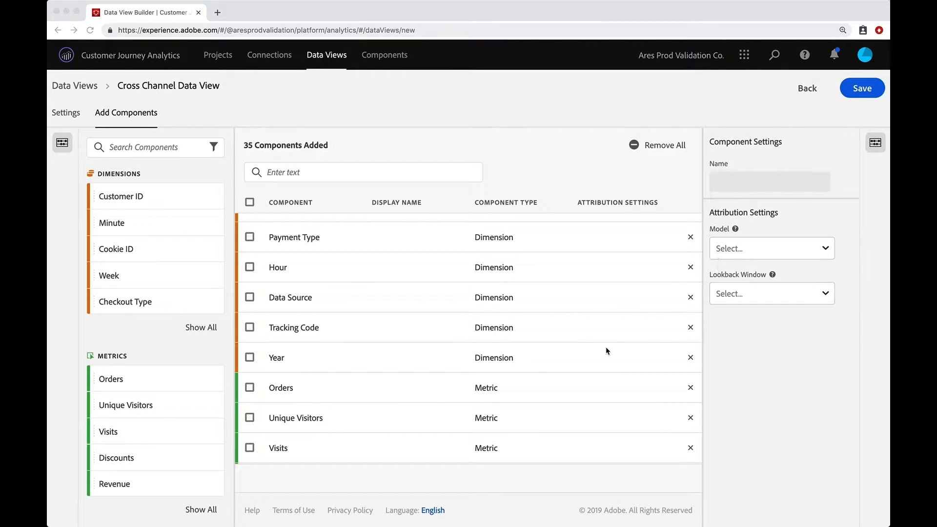
# Review the available attribution models for the Year dimension and apply Last Touch
pyautogui.click(493, 360)
pyautogui.click(493, 359)
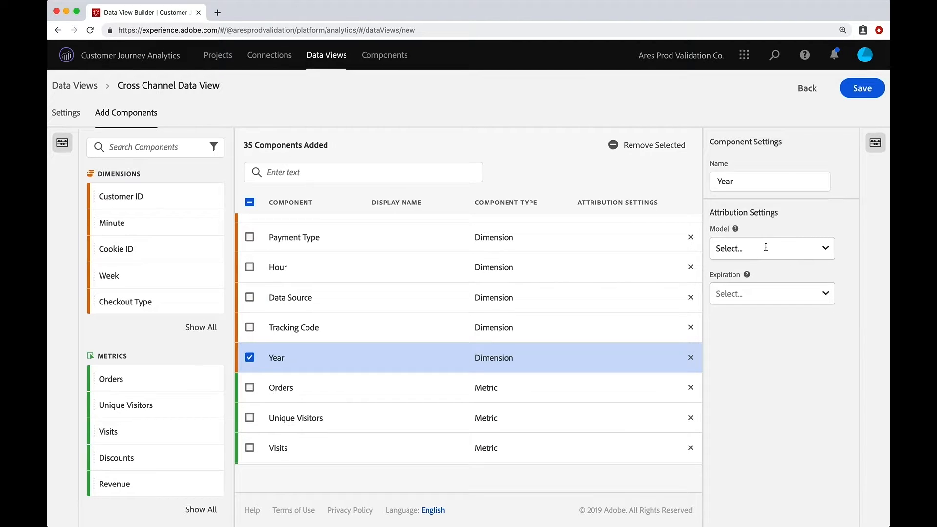
pyautogui.moveTo(736, 230)
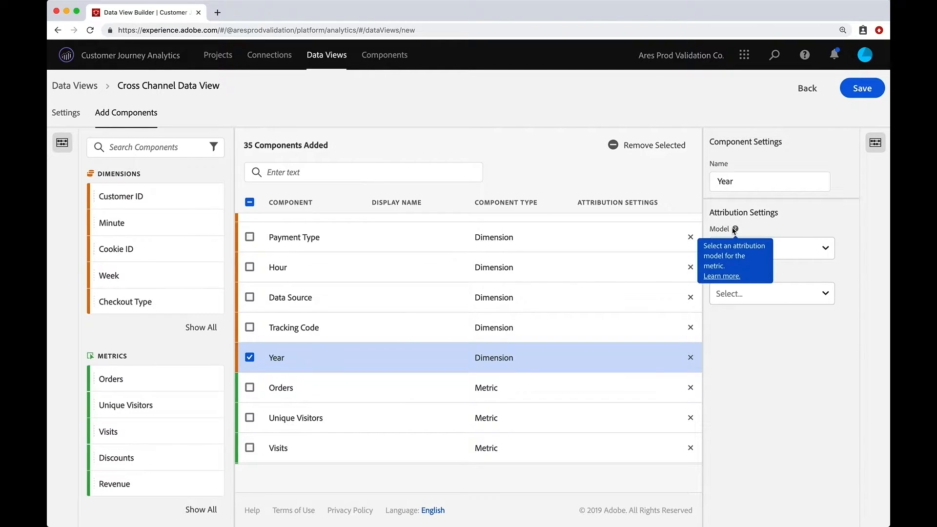
pyautogui.click(793, 248)
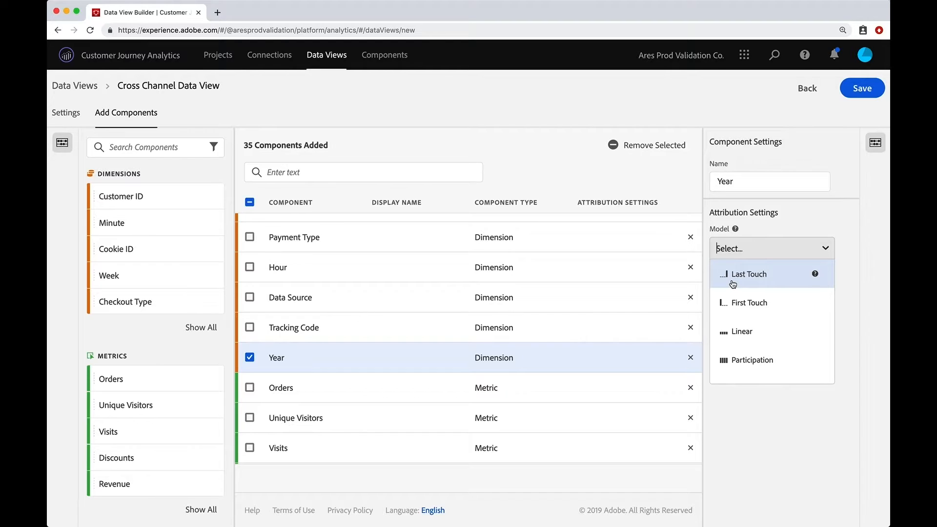
pyautogui.moveTo(815, 305)
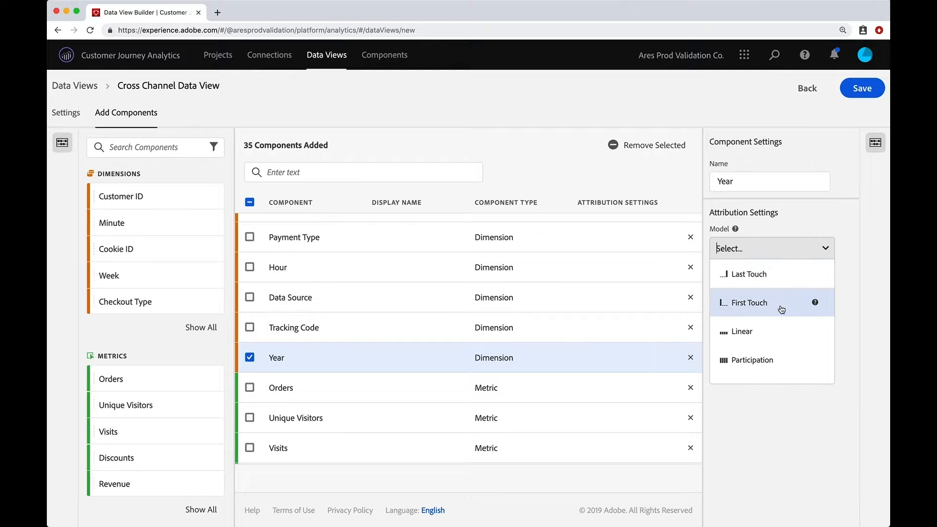
pyautogui.scroll(-5, 775, 351)
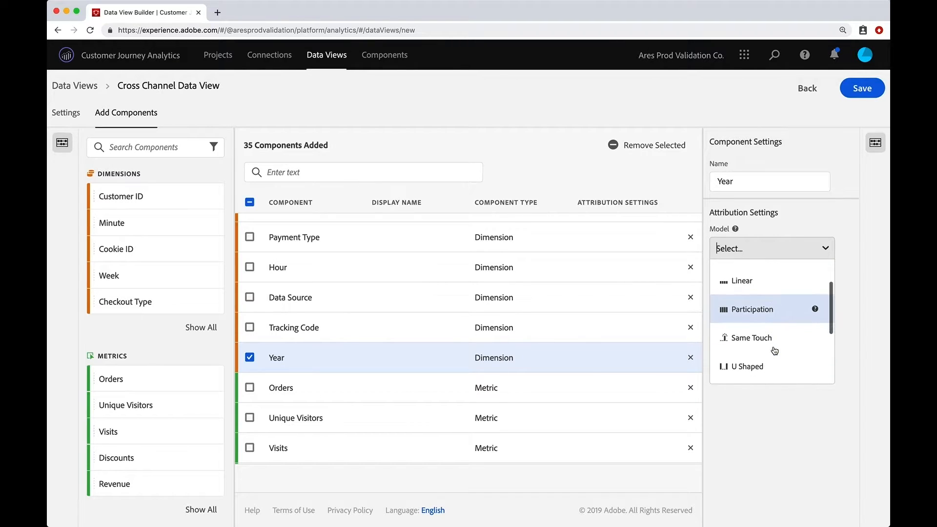
pyautogui.scroll(-2, 775, 350)
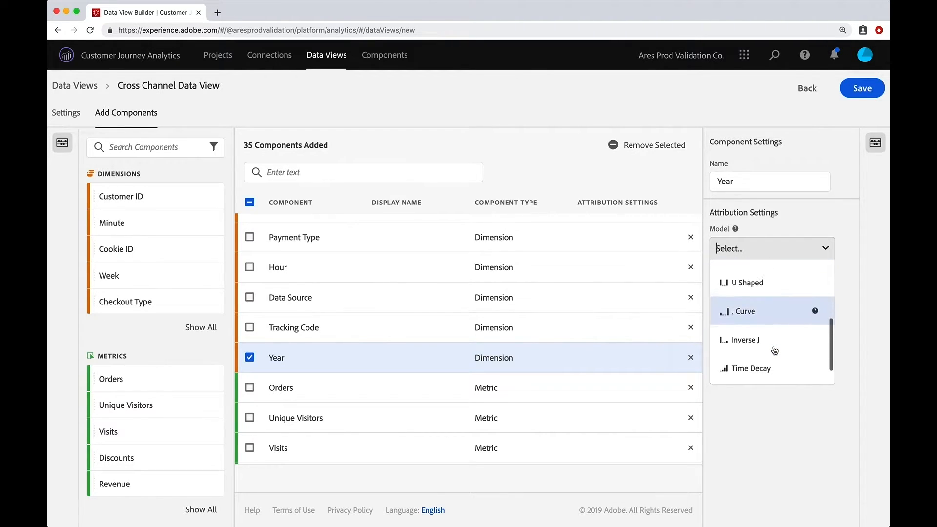
pyautogui.scroll(5, 775, 350)
pyautogui.scroll(2, 775, 351)
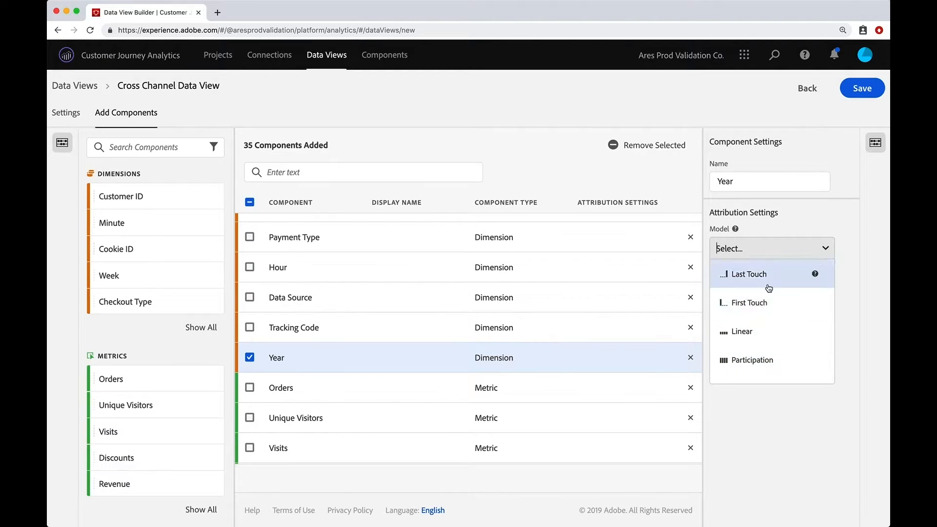
pyautogui.click(767, 273)
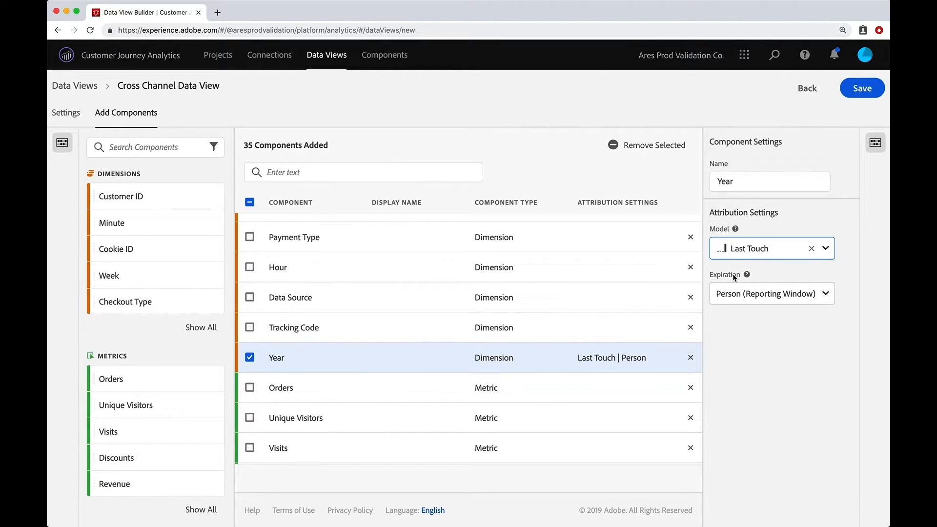
# Set the Year dimension's expiration to a custom time of 30 minutes, then deselect Year
pyautogui.click(826, 295)
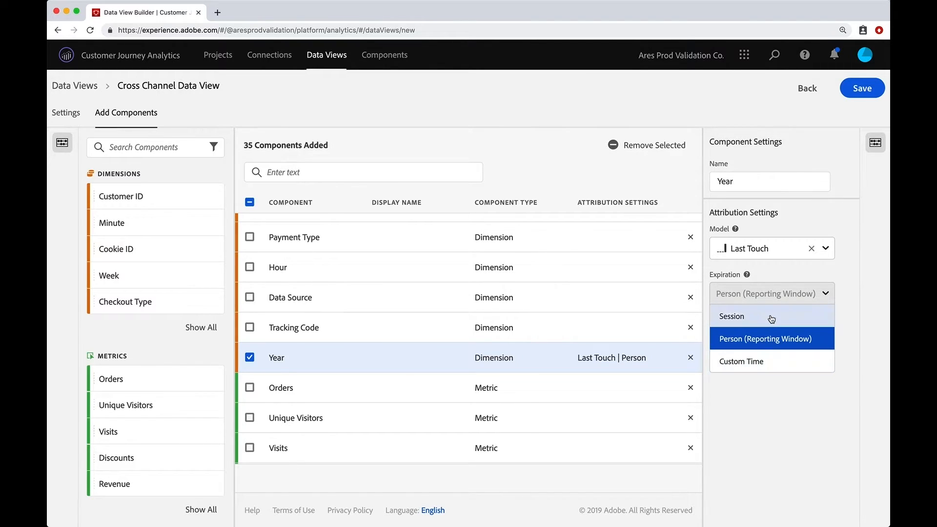
pyautogui.click(768, 363)
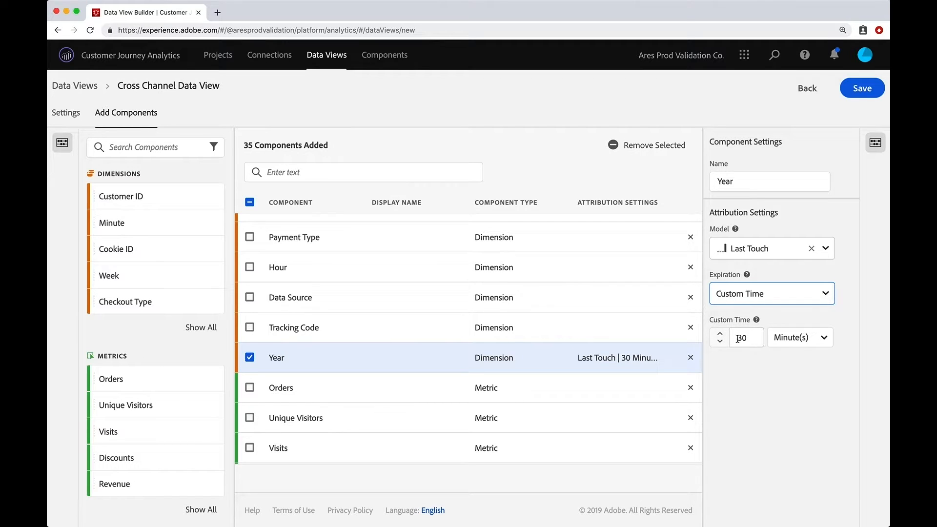
pyautogui.click(825, 341)
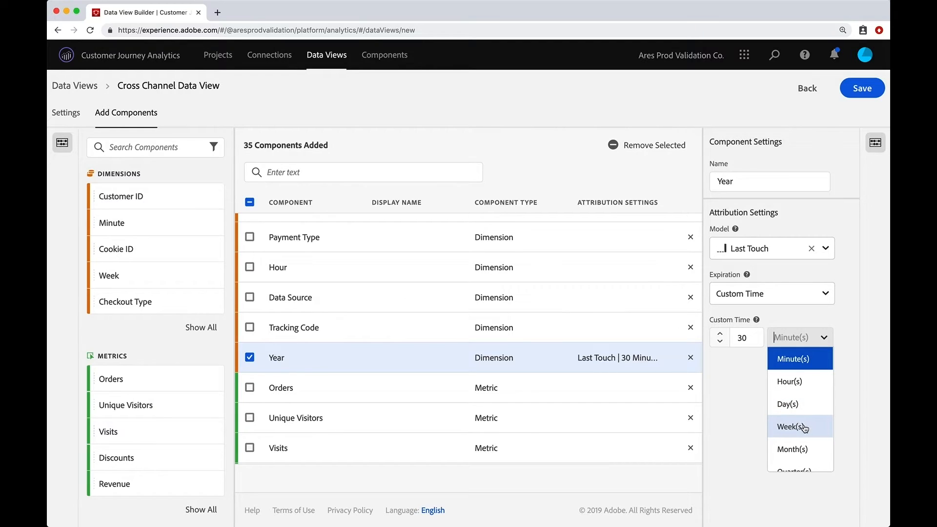
pyautogui.click(735, 360)
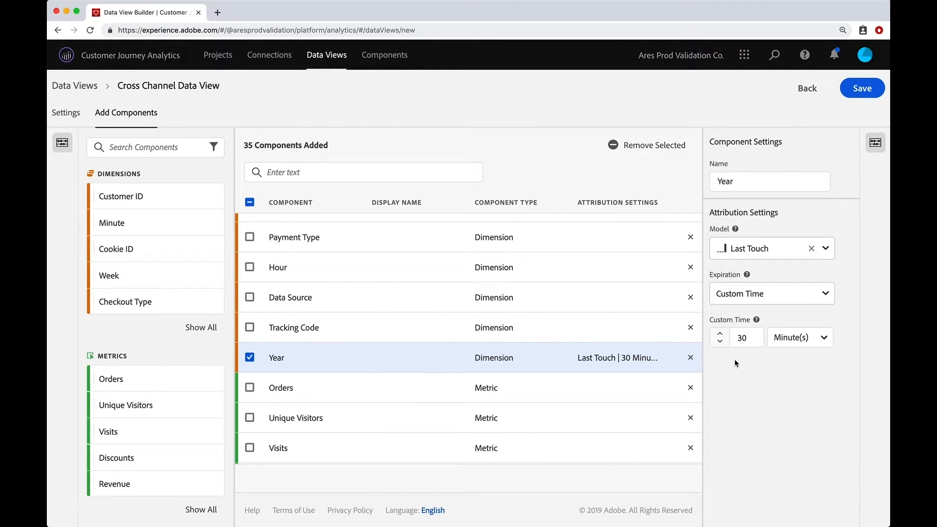
pyautogui.click(819, 297)
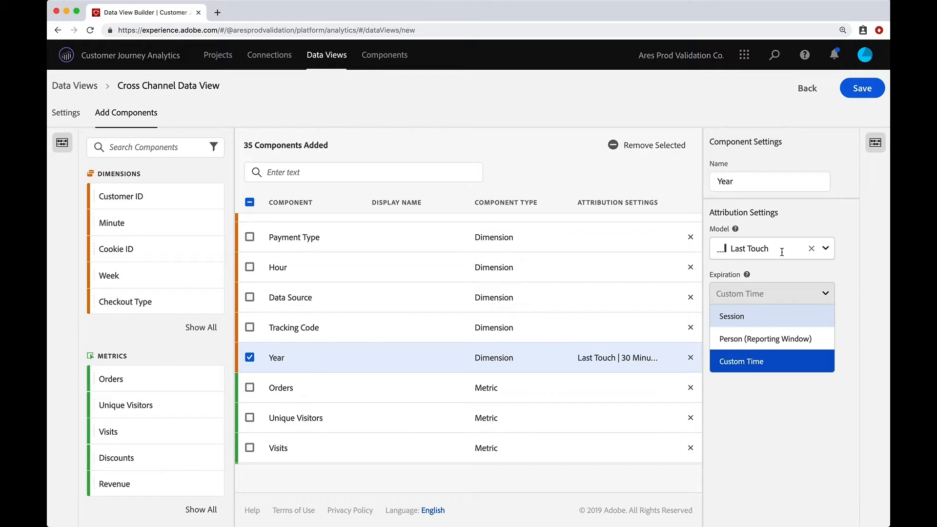
pyautogui.scroll(-1, 492, 355)
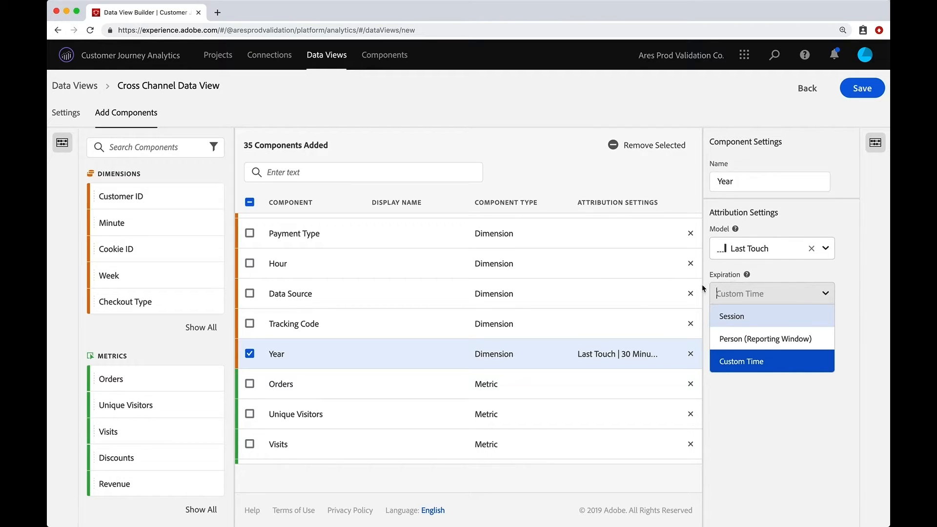
pyautogui.click(273, 358)
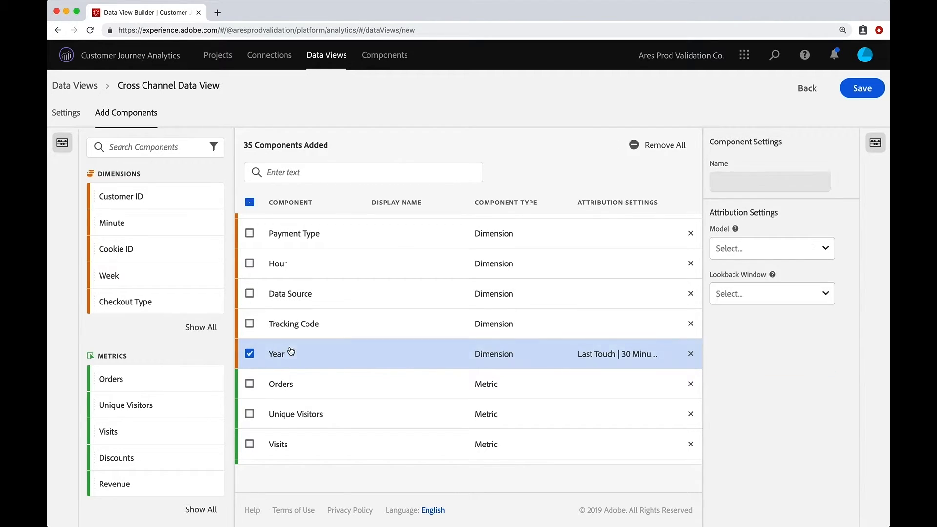
# Give the Tracking Code dimension the Last Touch attribution model with a custom expiration time of 1 week
pyautogui.click(287, 324)
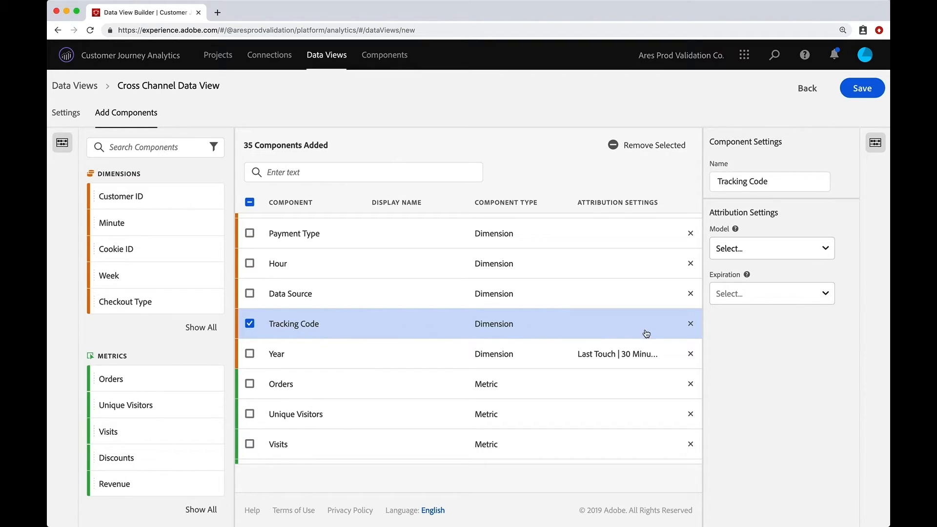
pyautogui.click(768, 249)
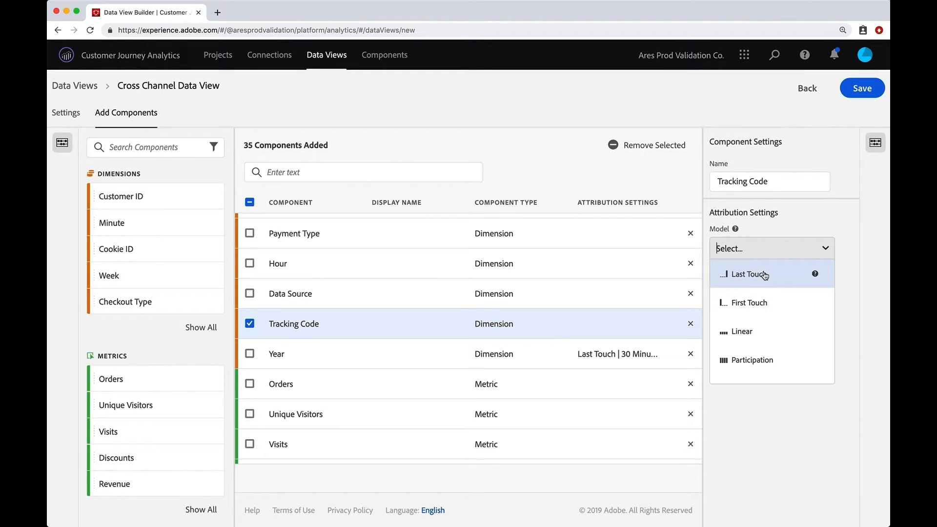
pyautogui.click(765, 276)
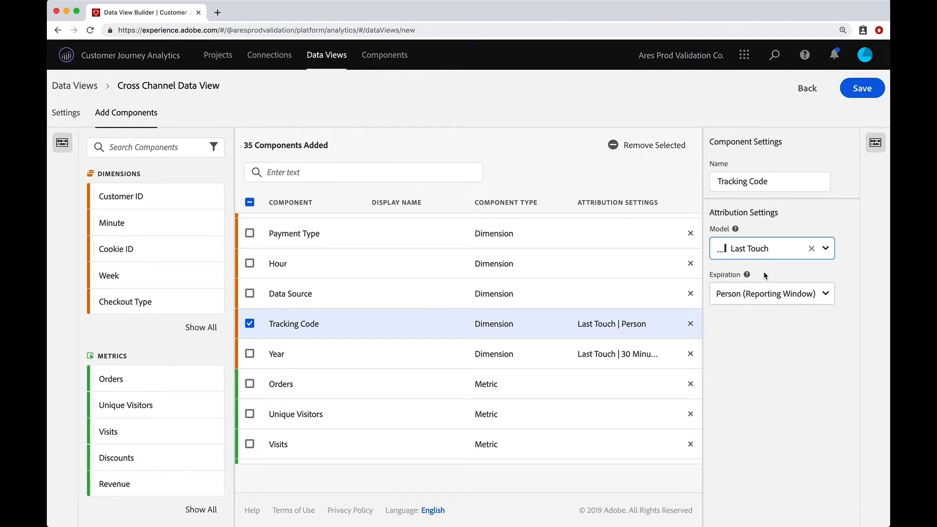
pyautogui.click(745, 294)
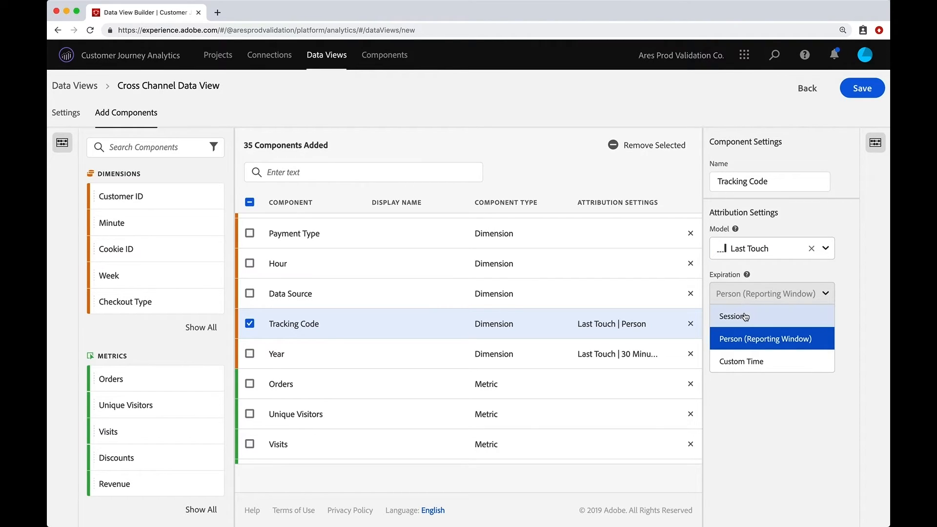
pyautogui.click(755, 363)
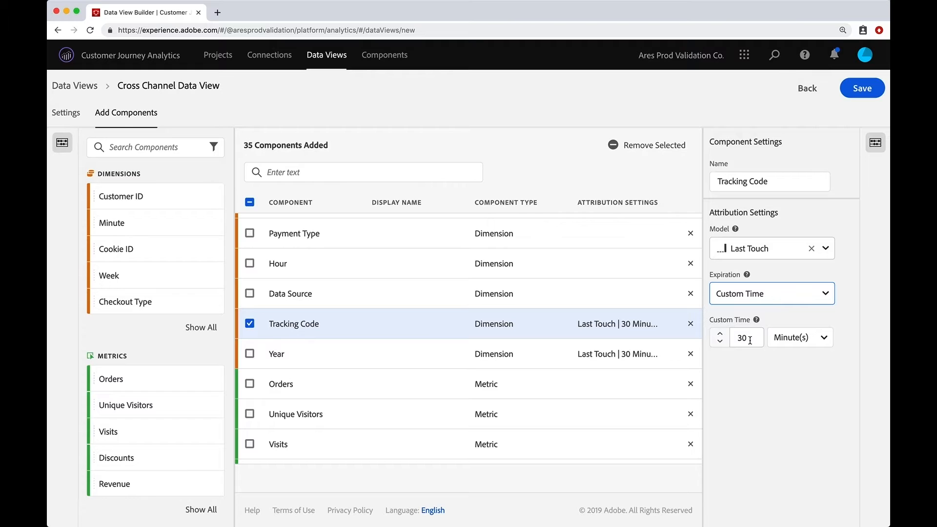
pyautogui.doubleClick(750, 340)
pyautogui.write('1')
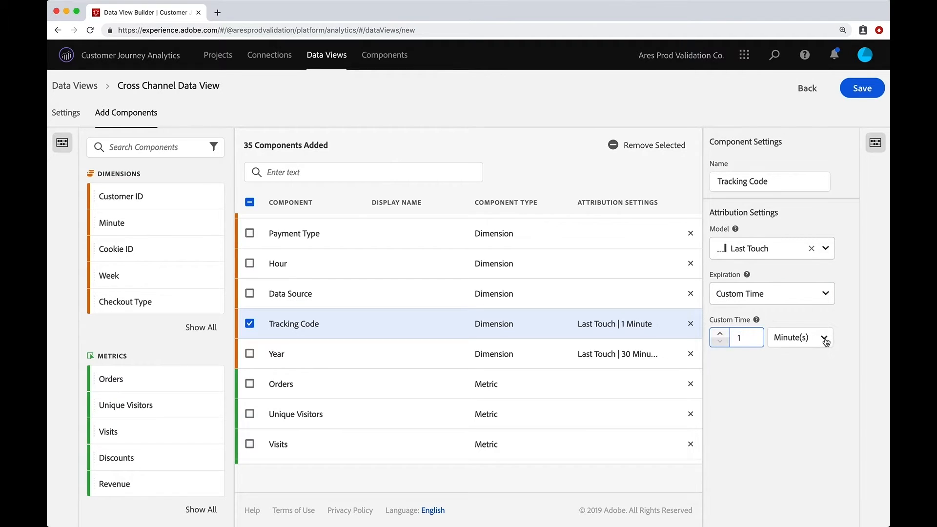
pyautogui.click(827, 341)
pyautogui.click(793, 423)
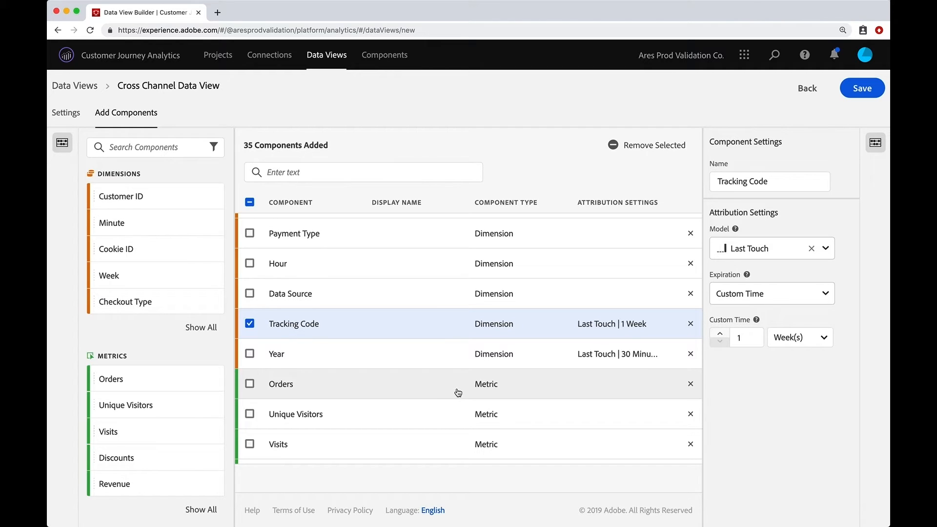
# Select only the Orders metric and give it the Last Touch attribution model with a Session lookback window
pyautogui.scroll(-3, 458, 393)
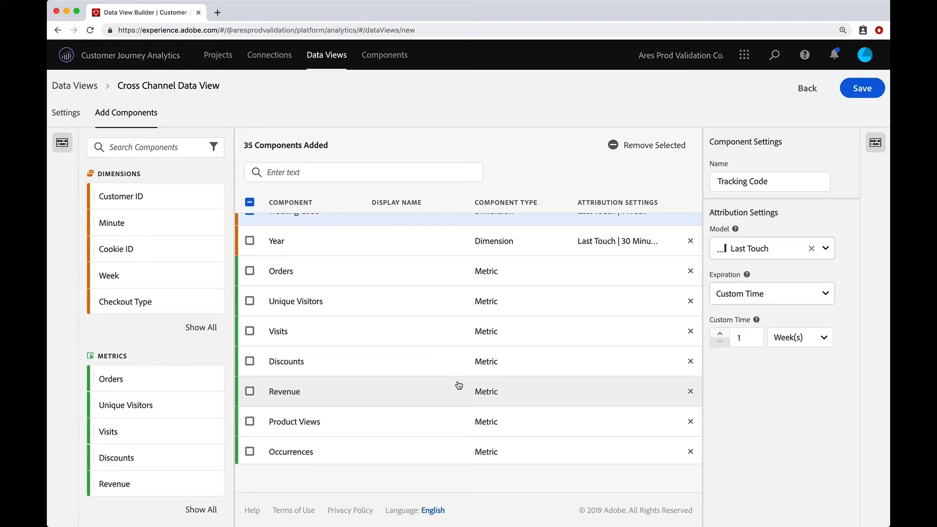
pyautogui.keyDown('super'); pyautogui.click(457, 271); pyautogui.keyUp('super')
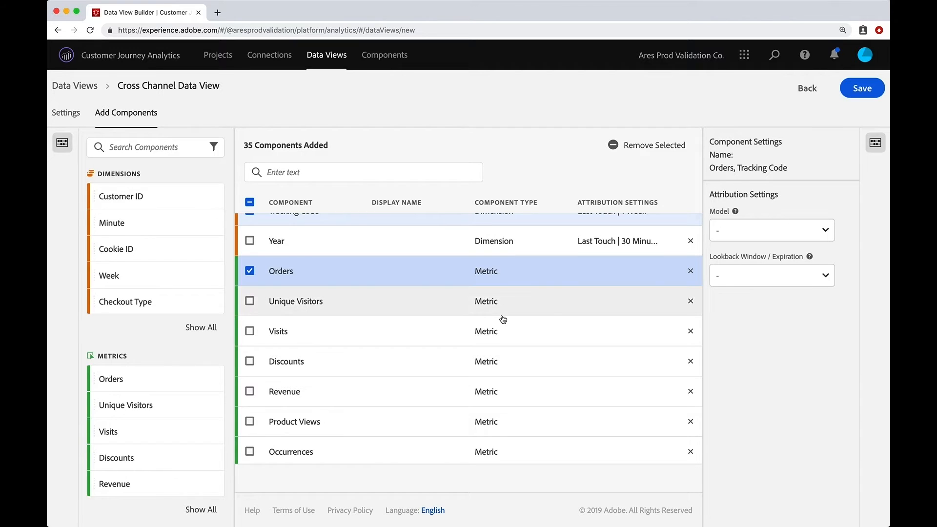
pyautogui.scroll(2, 476, 293)
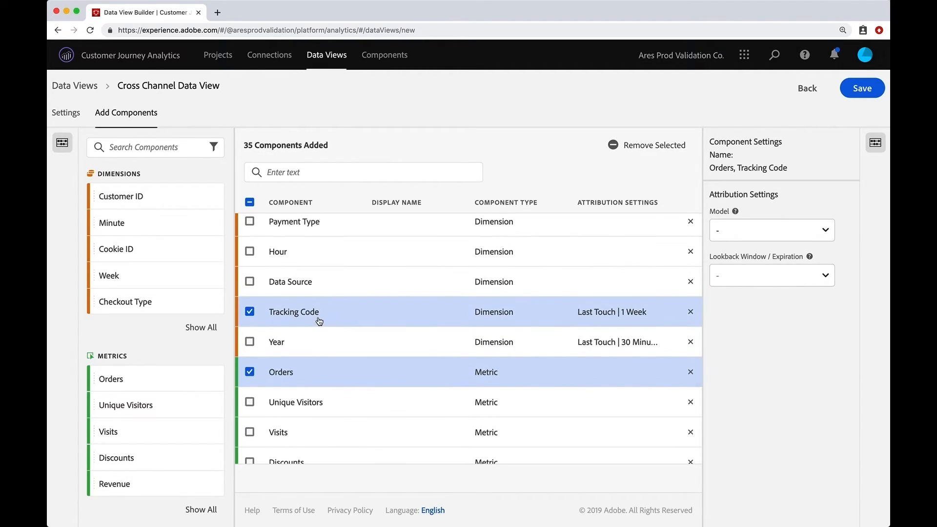
pyautogui.click(303, 313)
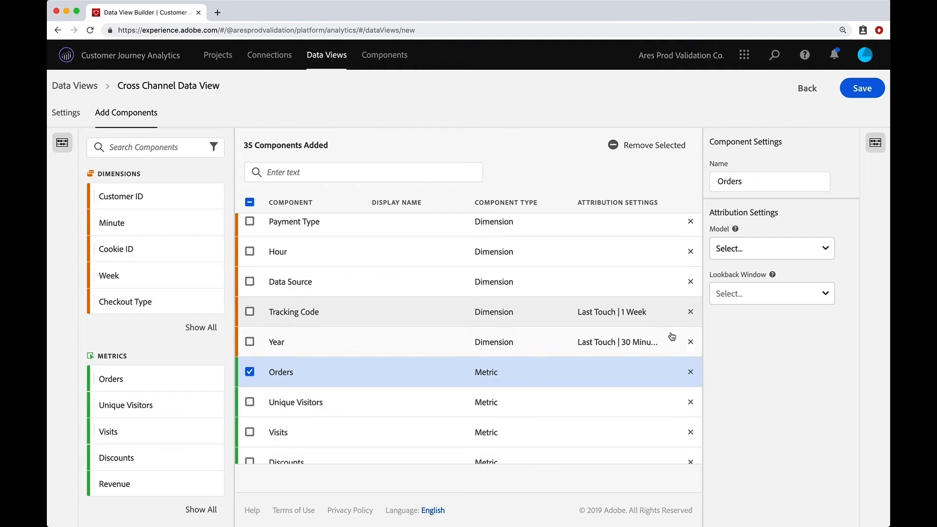
pyautogui.click(761, 250)
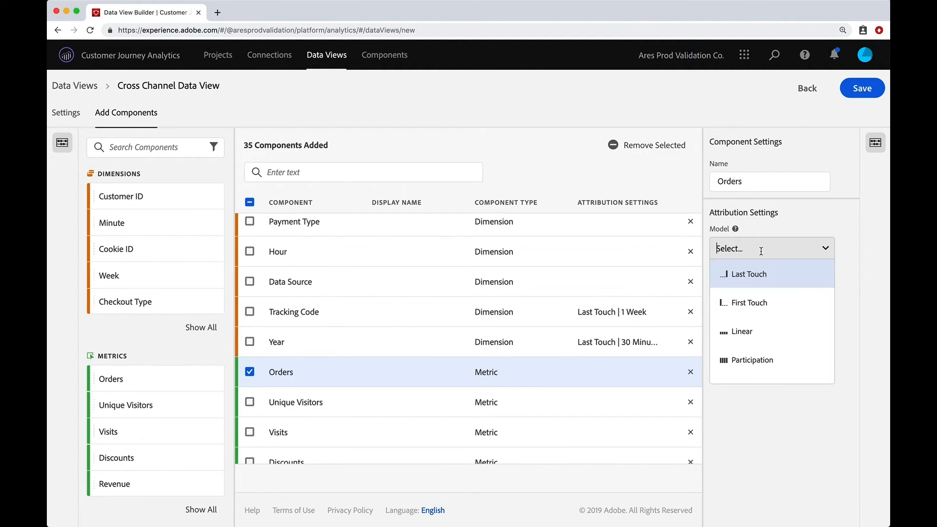
pyautogui.click(759, 276)
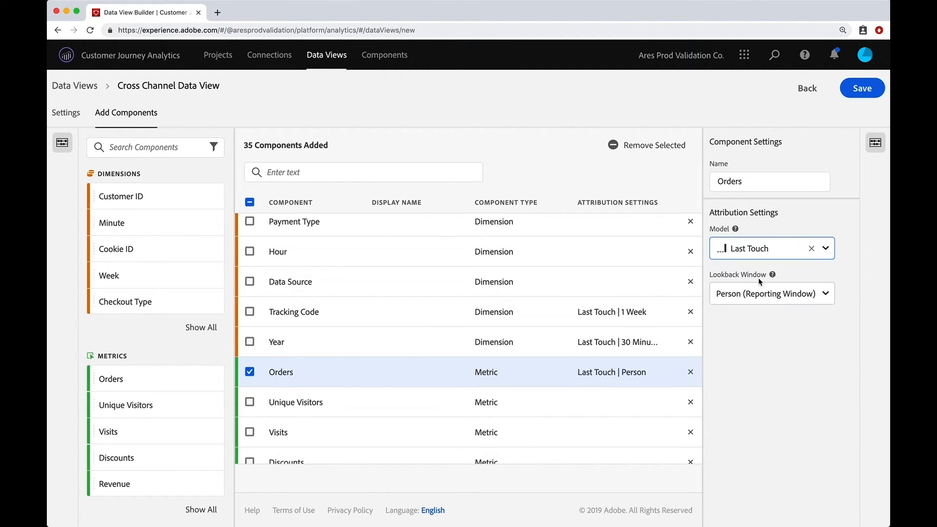
pyautogui.click(761, 296)
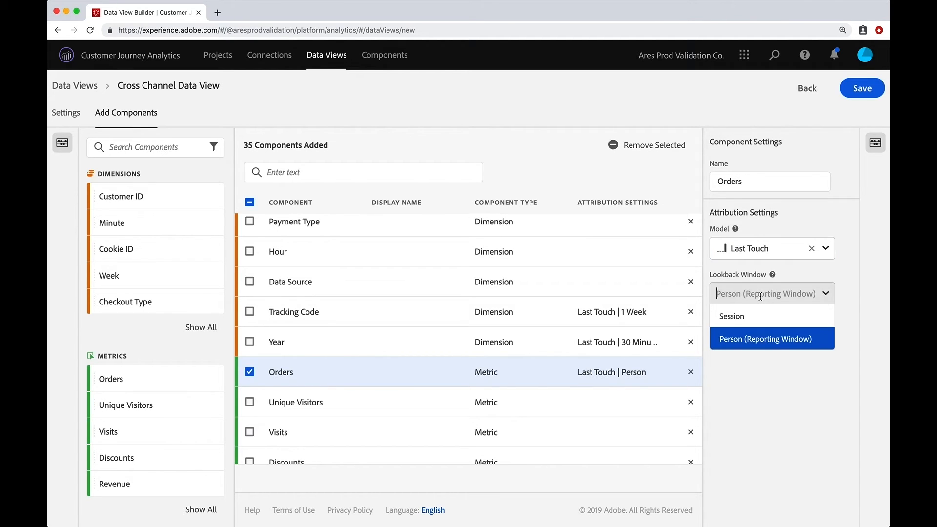
pyautogui.click(750, 318)
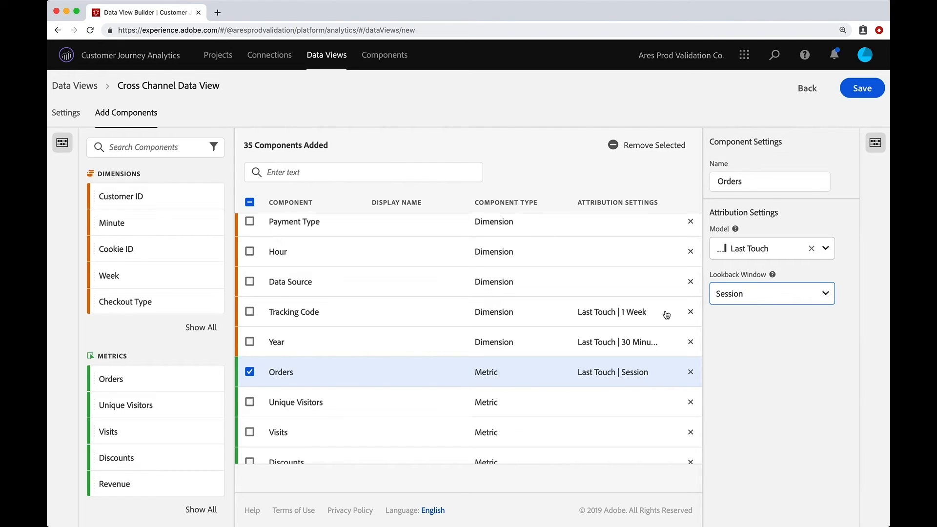
# Compare the Tracking Code dimension's expiration with the Orders metric's lookback window by viewing each component's attribution settings
pyautogui.keyDown('super'); pyautogui.click(334, 312); pyautogui.keyUp('super')
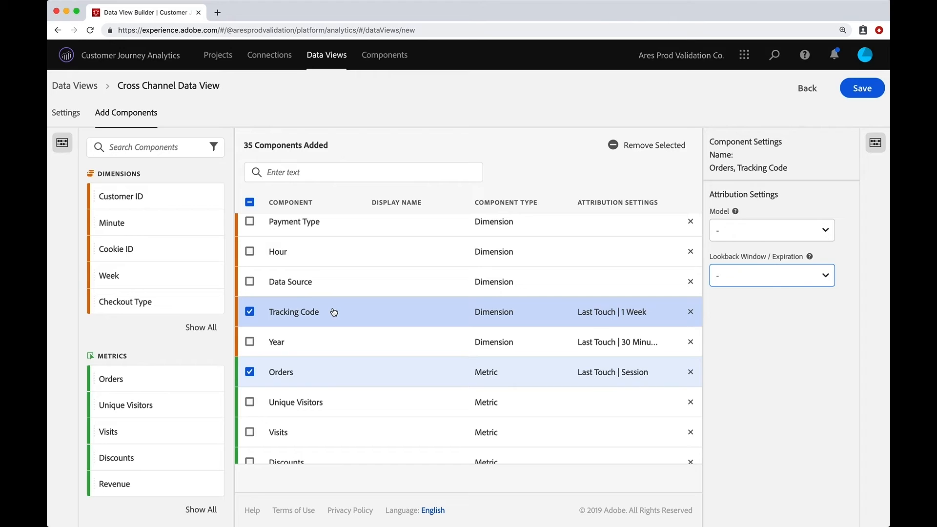
pyautogui.keyDown('super'); pyautogui.click(331, 372); pyautogui.keyUp('super')
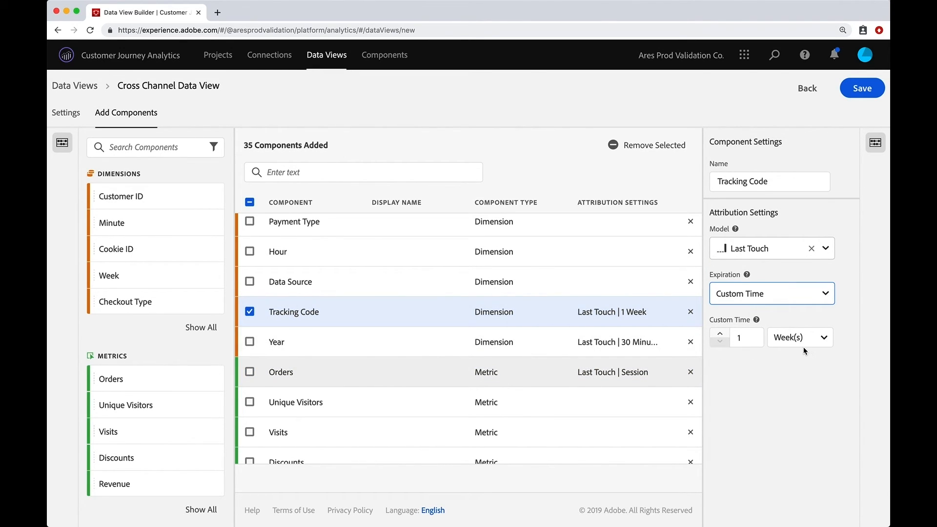
pyautogui.keyDown('super'); pyautogui.click(341, 323); pyautogui.keyUp('super')
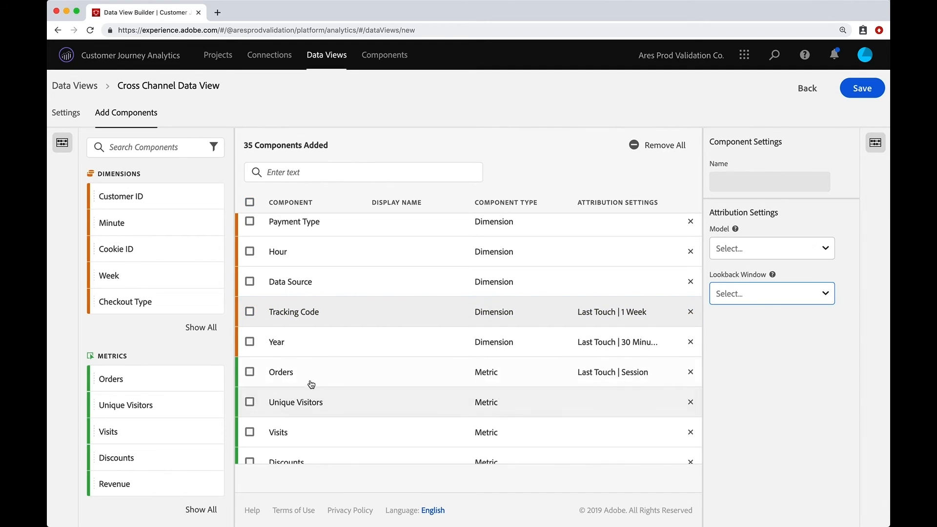
pyautogui.click(311, 385)
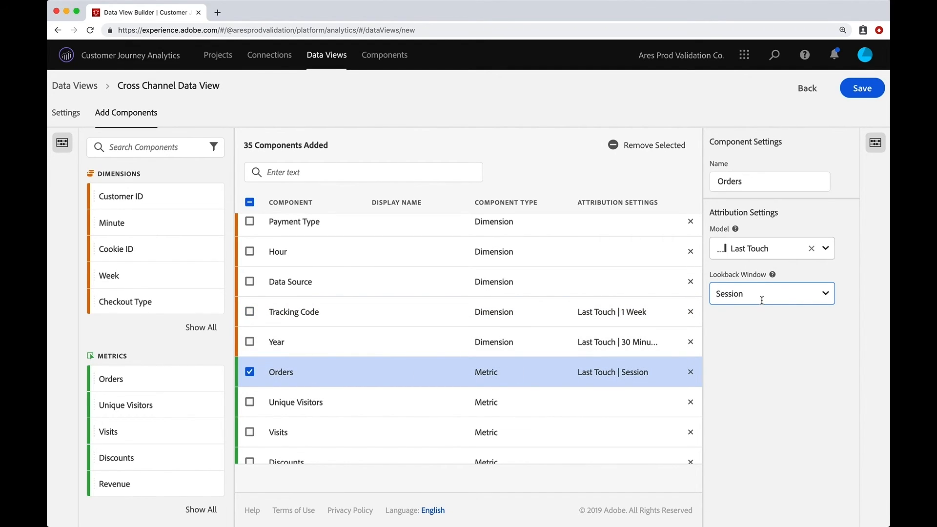